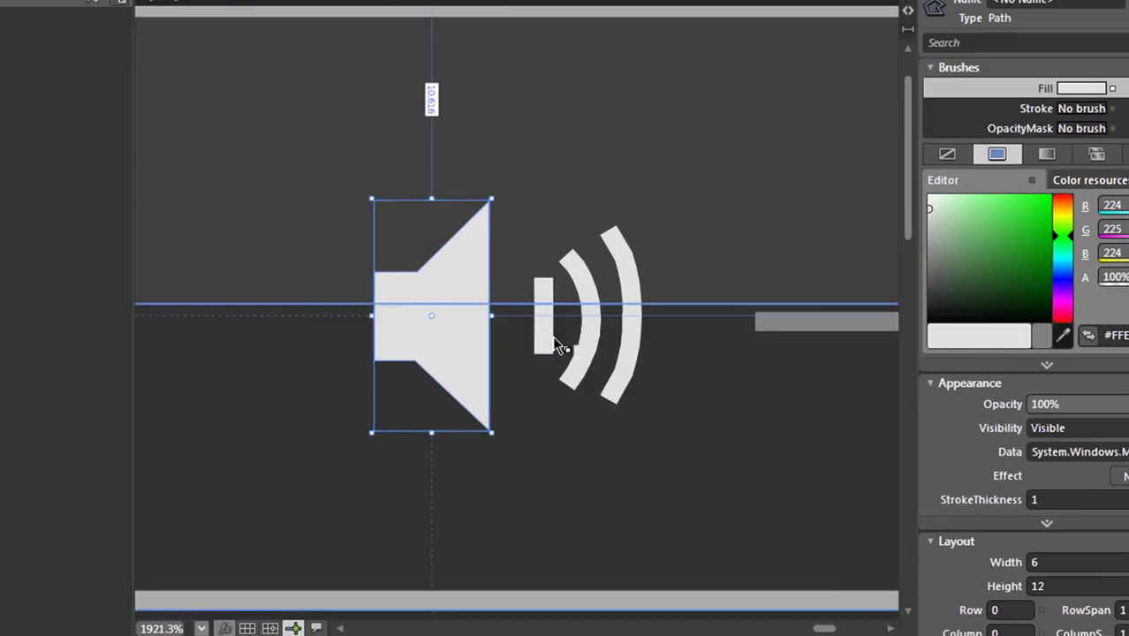
Select the small bar and both sound arcs with the speaker, and group all four paths into a Canvas.
left_click(544, 336, "shift")
left_click(592, 342, "shift")
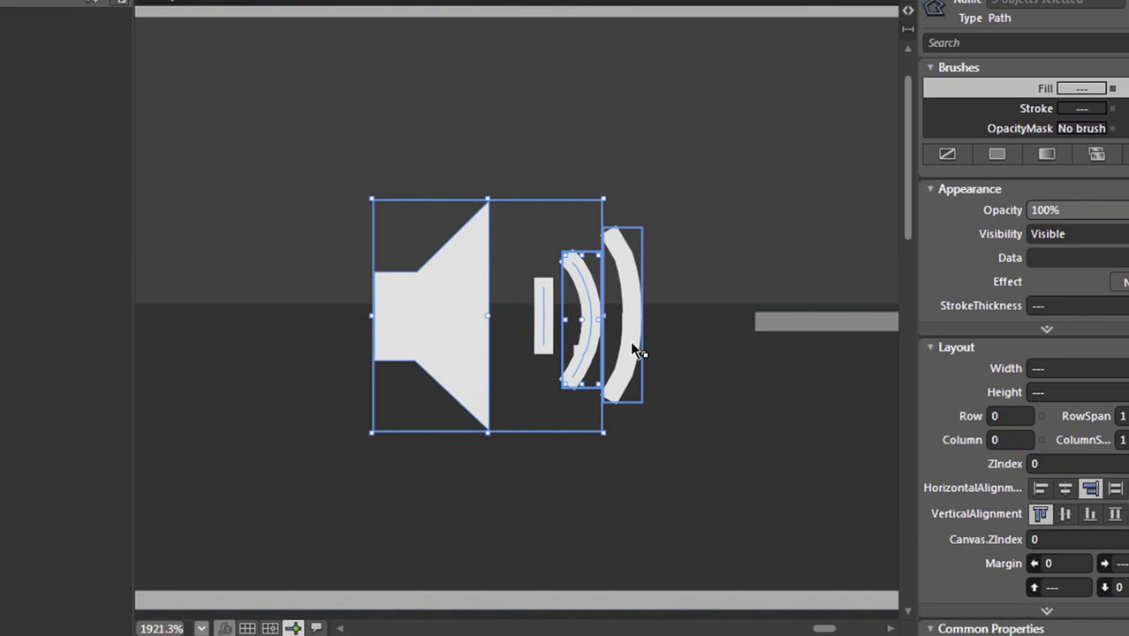
left_click(634, 347, "shift")
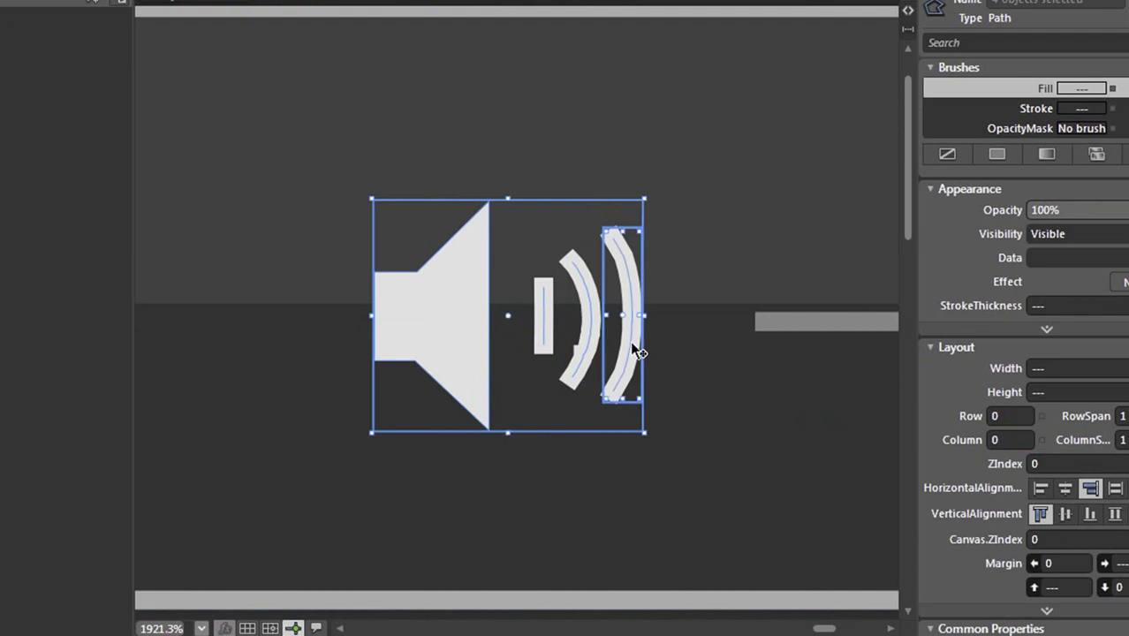
right_click(634, 351)
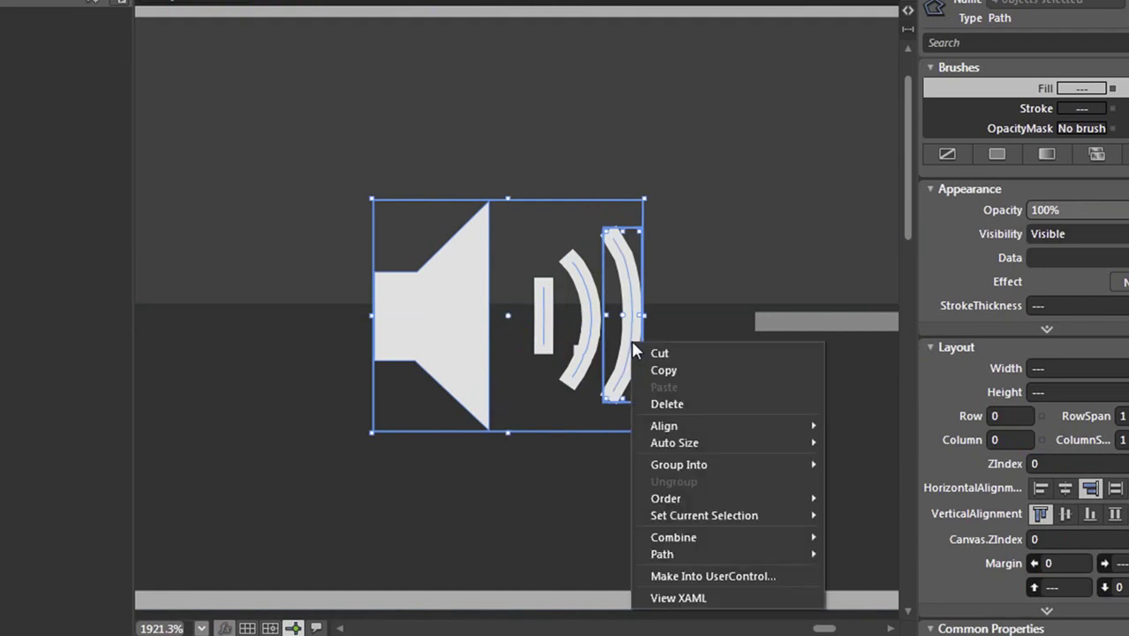
mouse_move(711, 466)
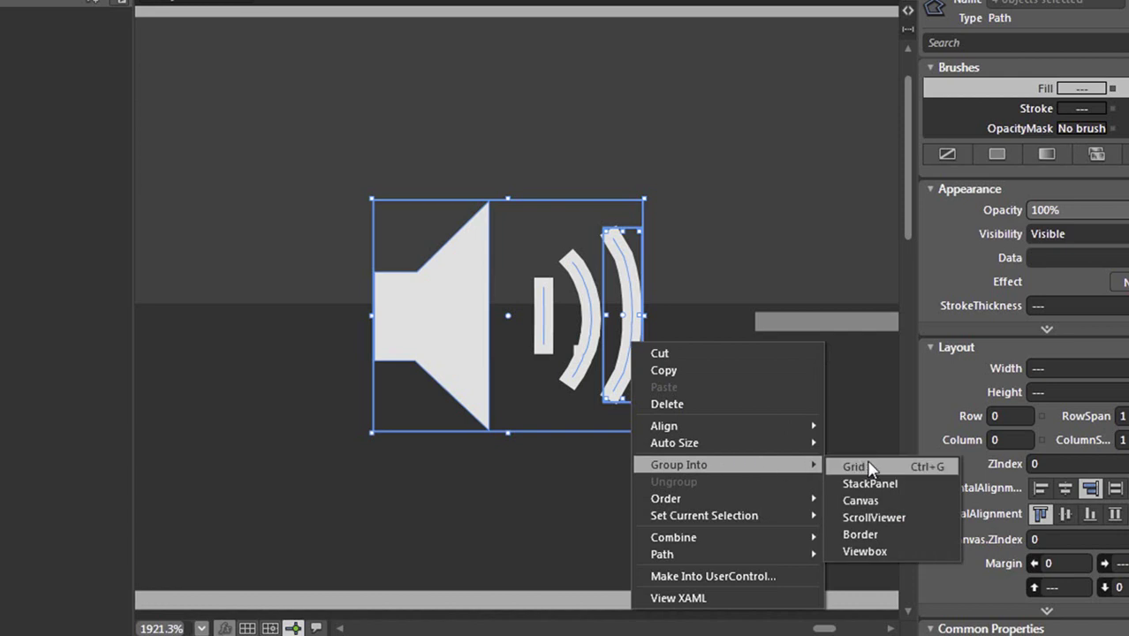
left_click(860, 500)
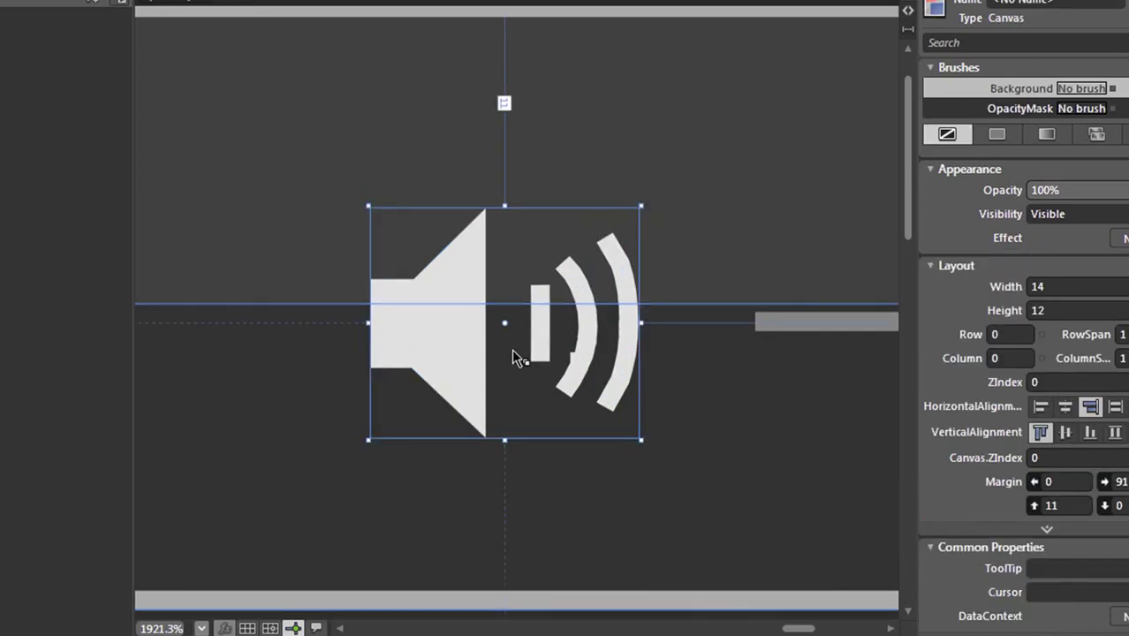
Make the speaker Canvas into a ToggleButton control with the style name volumeControl.
right_click(447, 330)
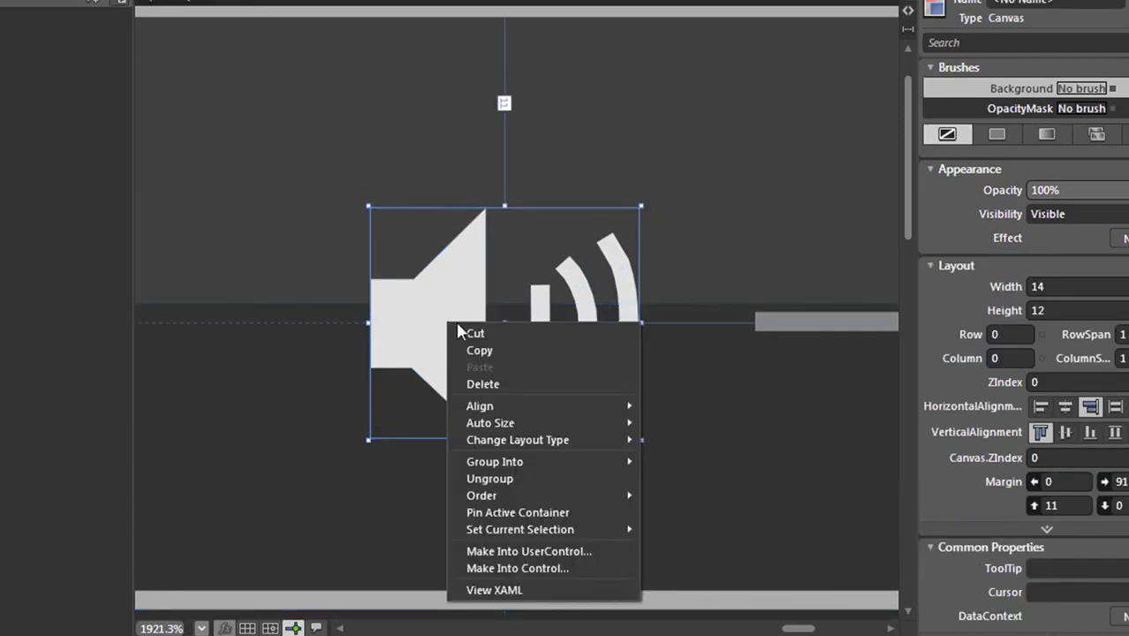
left_click(560, 568)
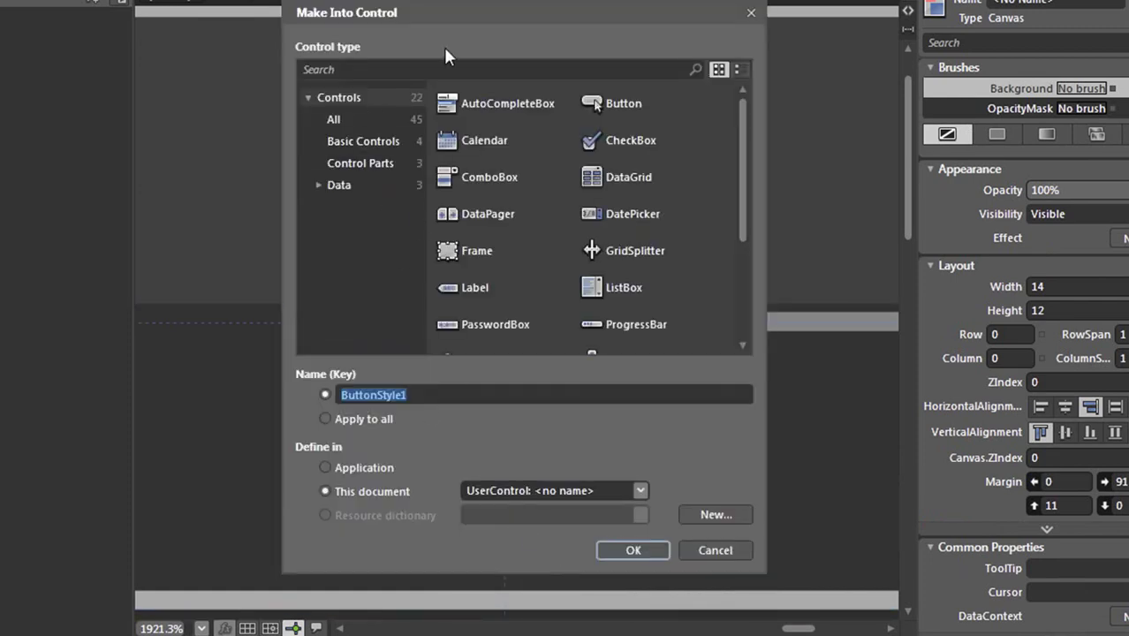
left_click(351, 117)
left_click_drag(742, 140, 740, 273)
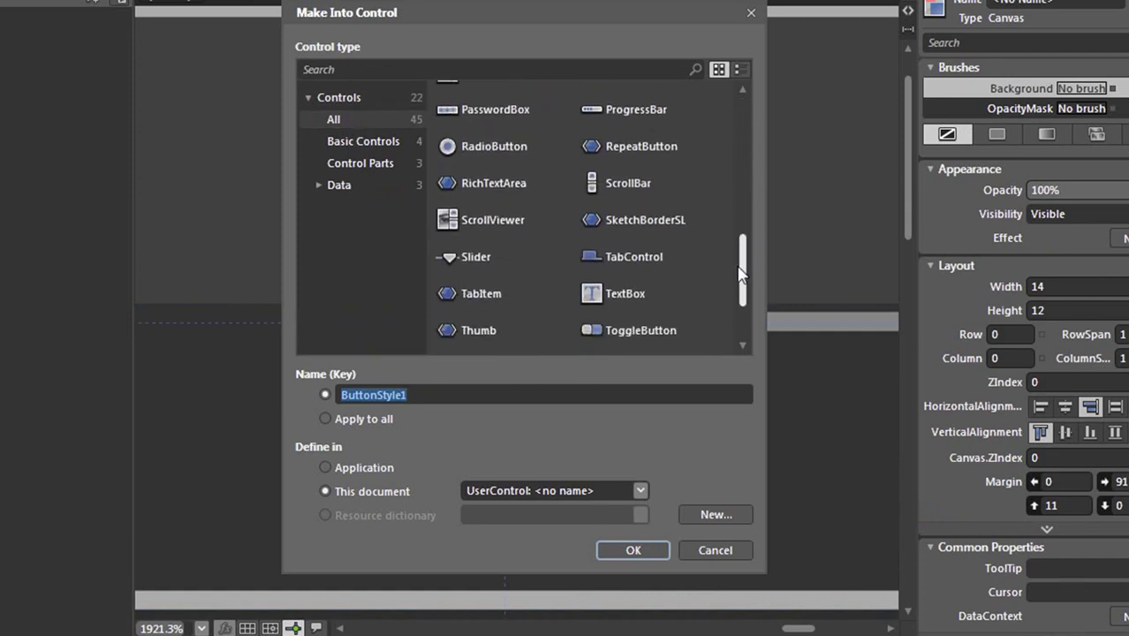
left_click(654, 332)
left_click_drag(525, 396, 334, 403)
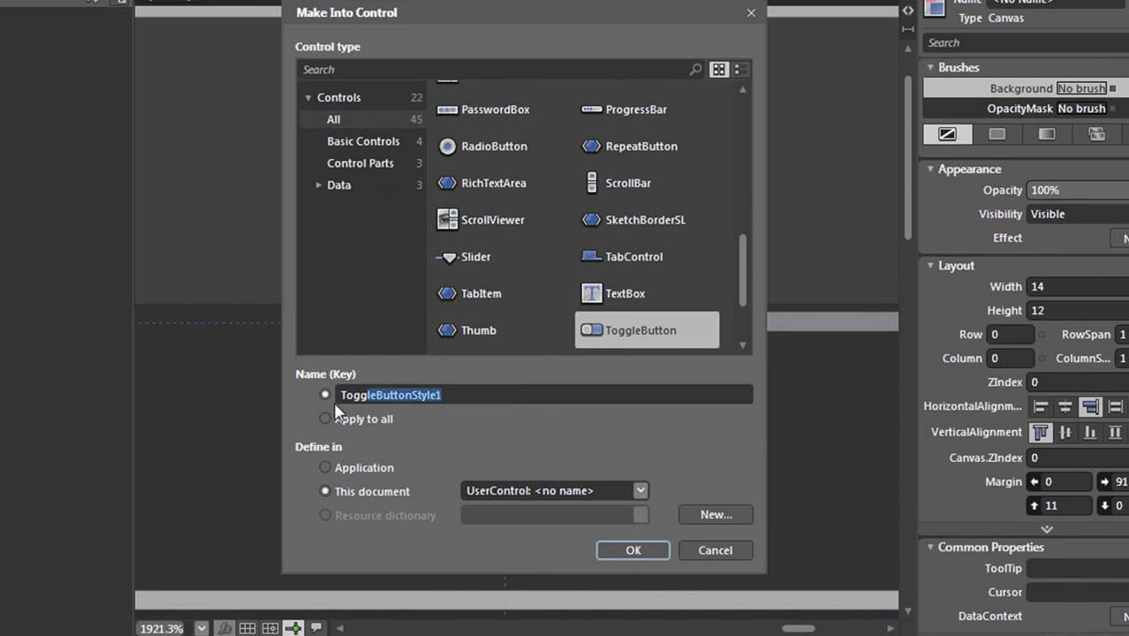
type("volumeControl")
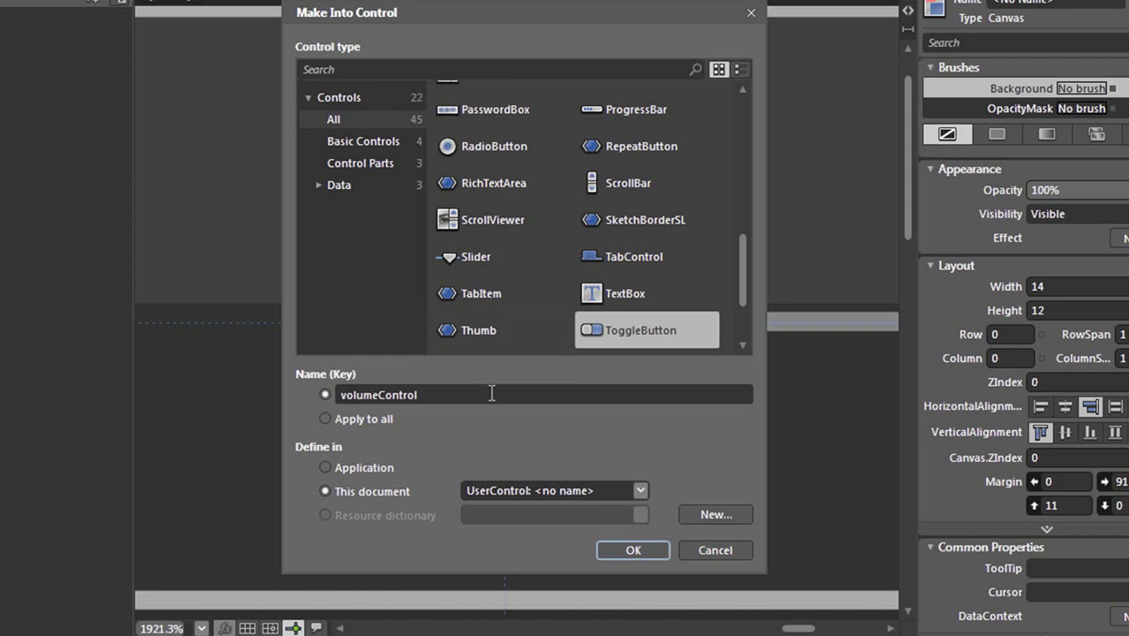
left_click(613, 547)
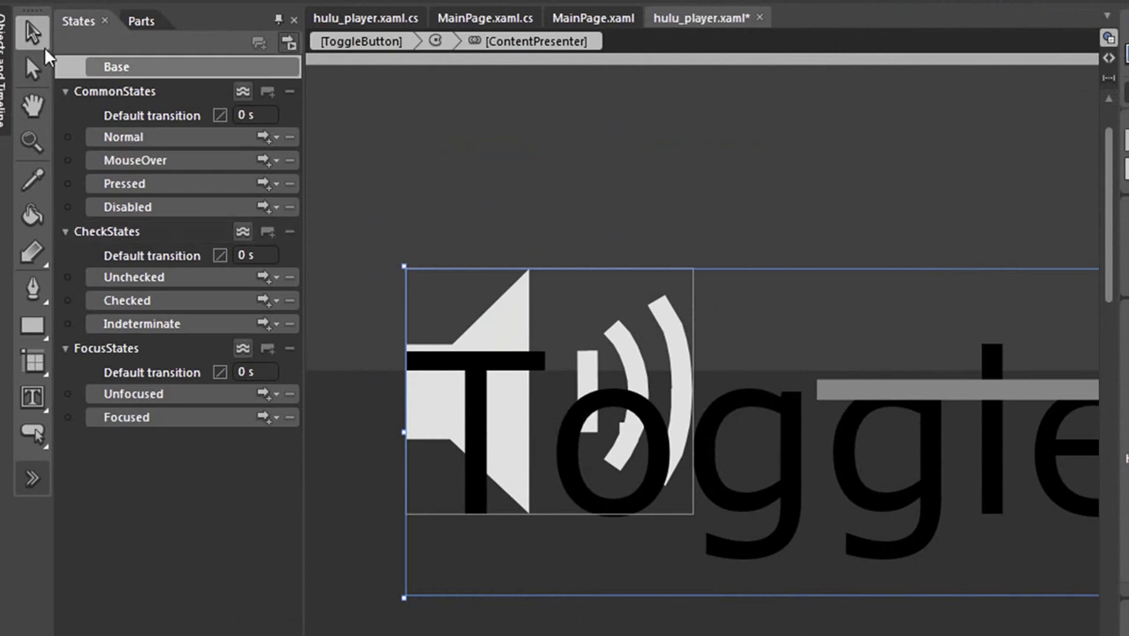
Delete the [ContentPresenter] from the volumeControl template so only the speaker paths remain.
mouse_move(2, 44)
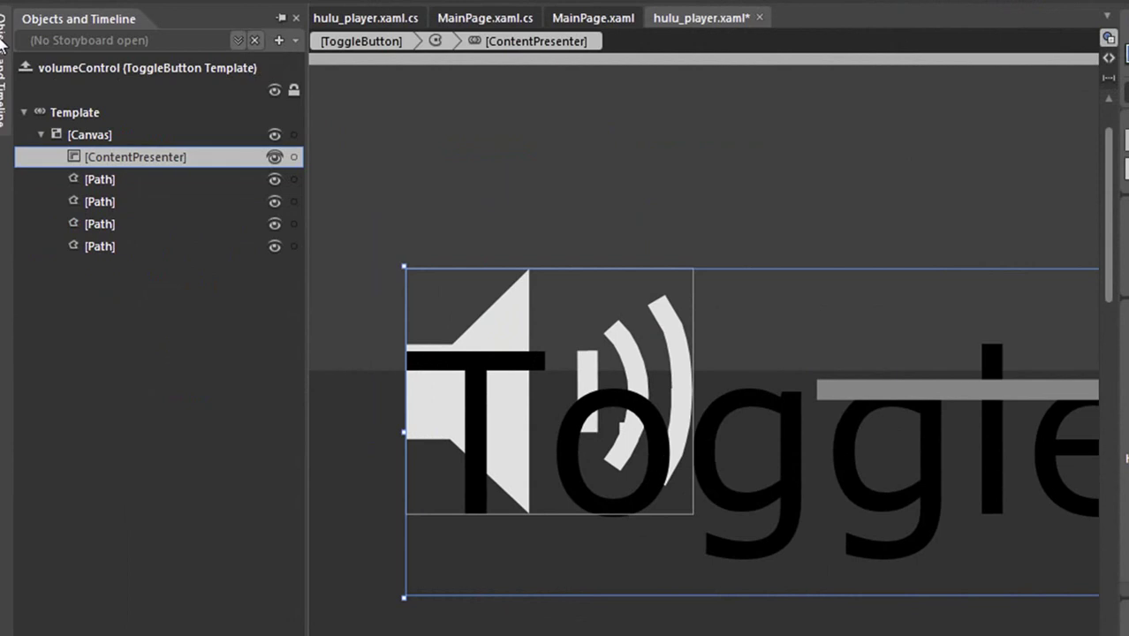
left_click(135, 159)
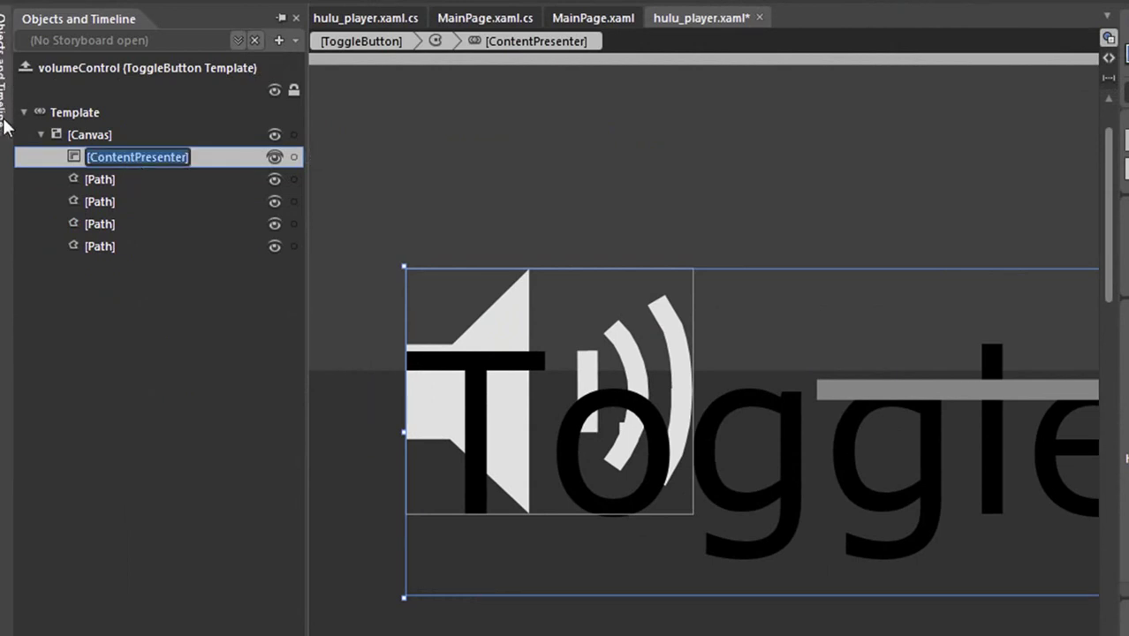
left_click(71, 159)
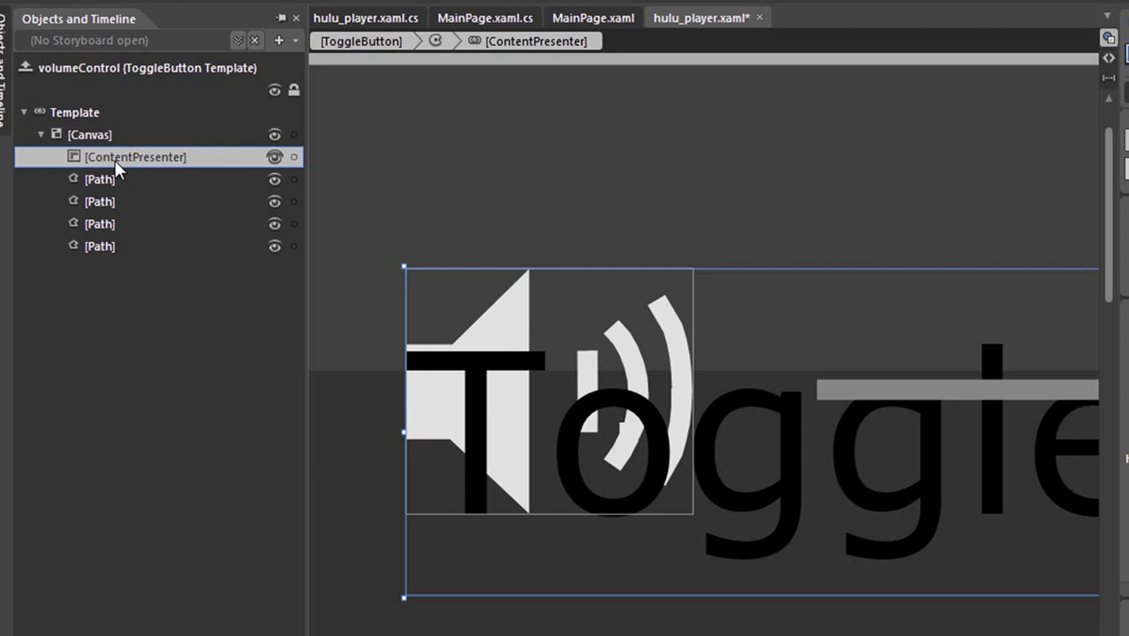
key("Delete")
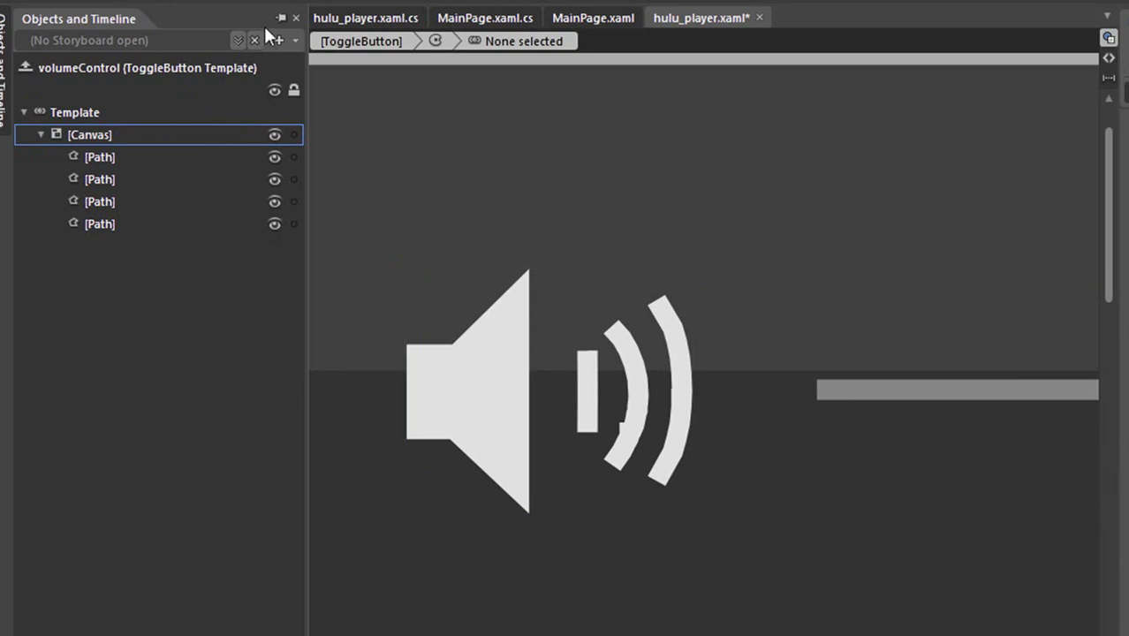
In the Checked state, set the small bar and both sound arcs to Visibility Collapsed.
left_click(294, 16)
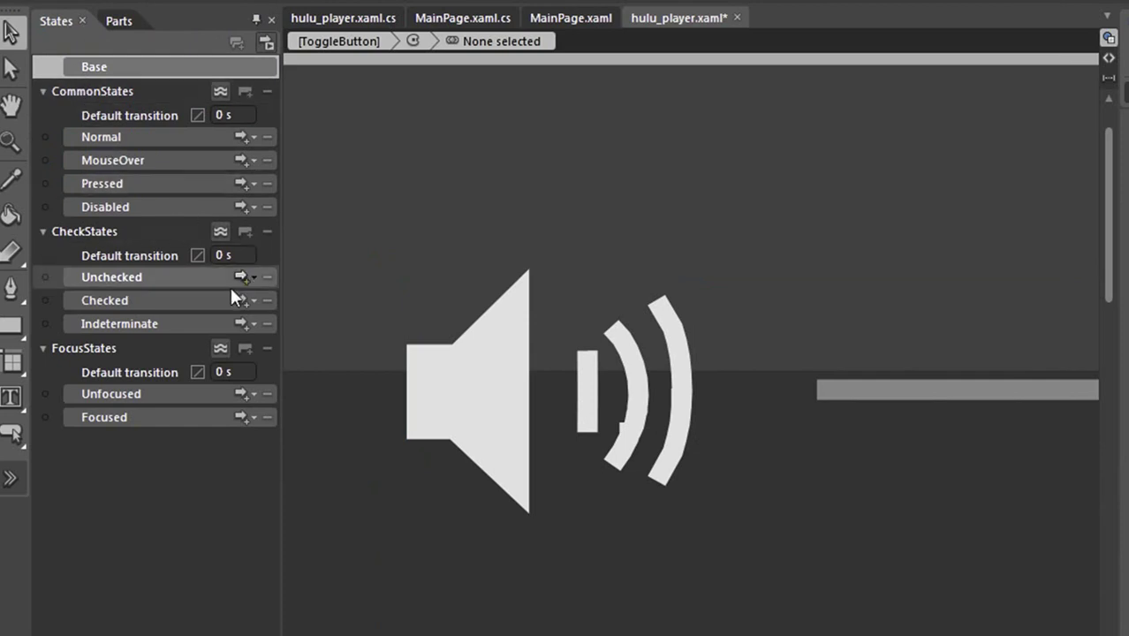
left_click(136, 276)
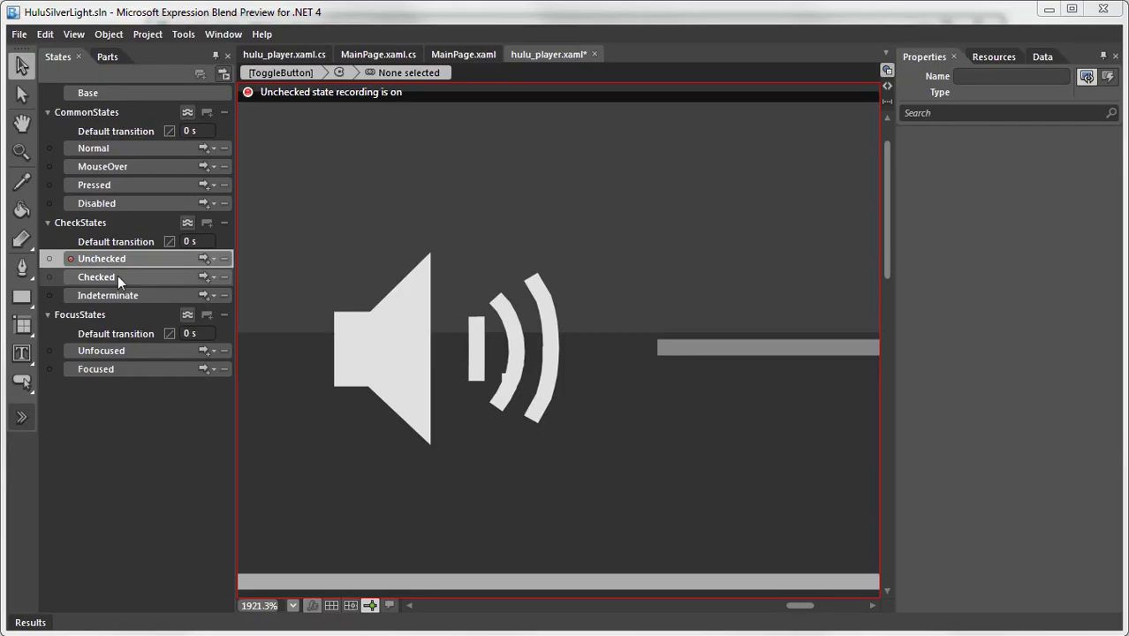
left_click(132, 300)
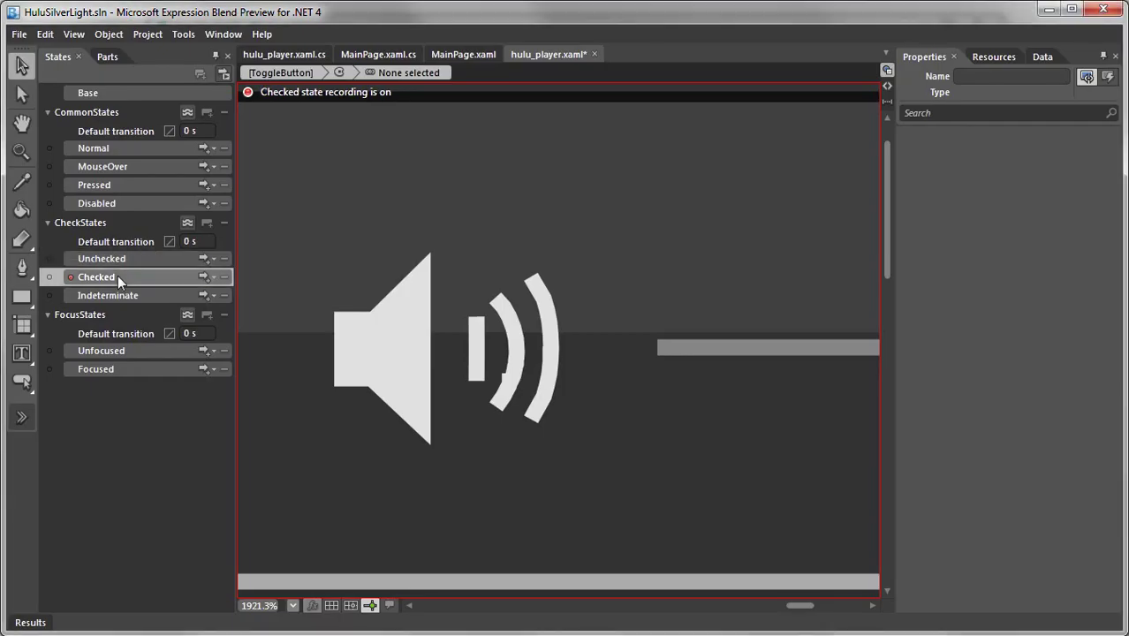
left_click(478, 337)
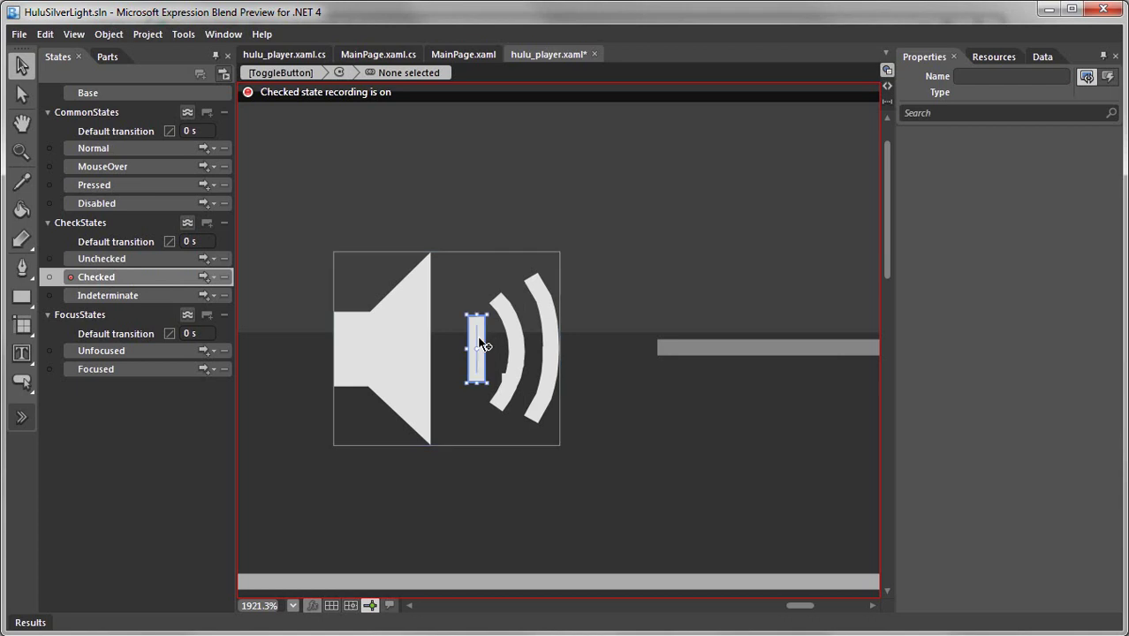
left_click(511, 346, "shift")
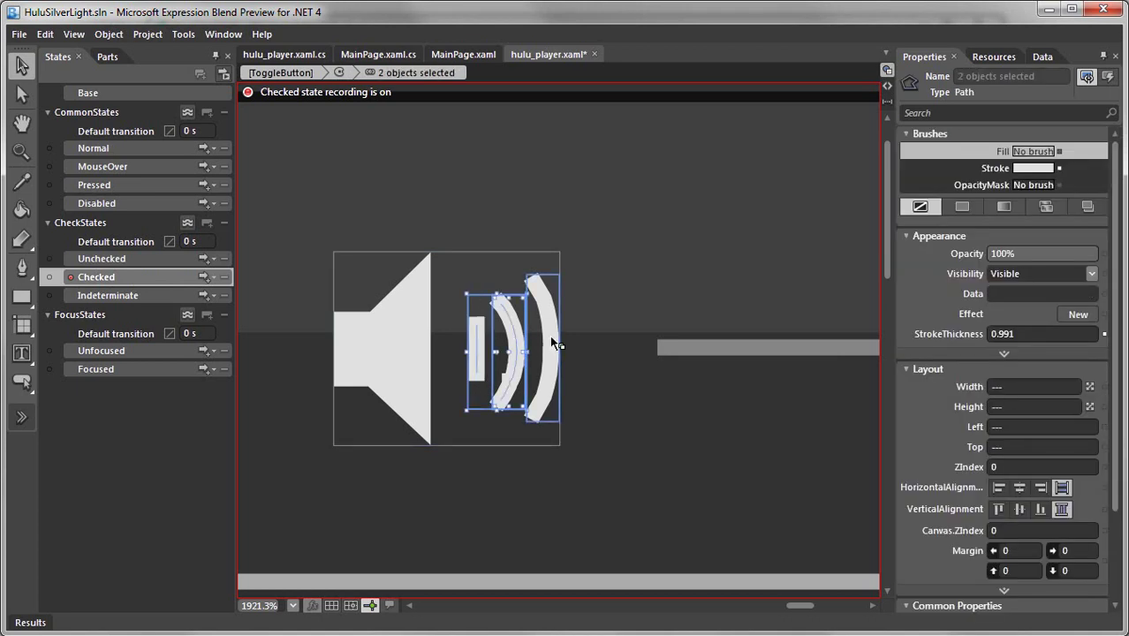
left_click(550, 340, "shift")
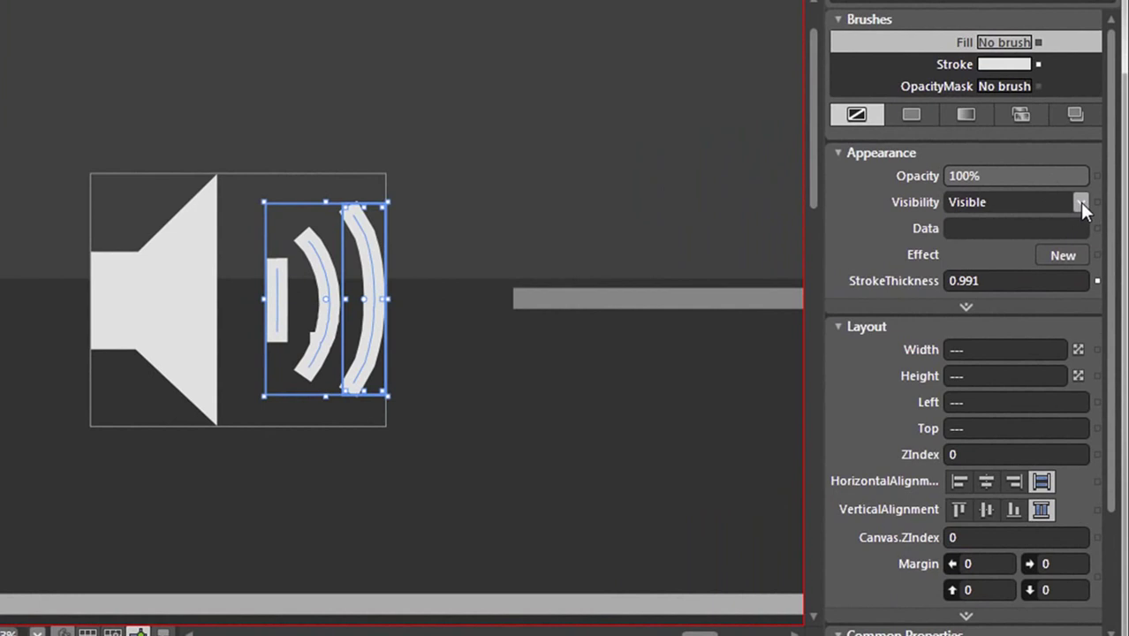
left_click(1080, 203)
left_click(1055, 246)
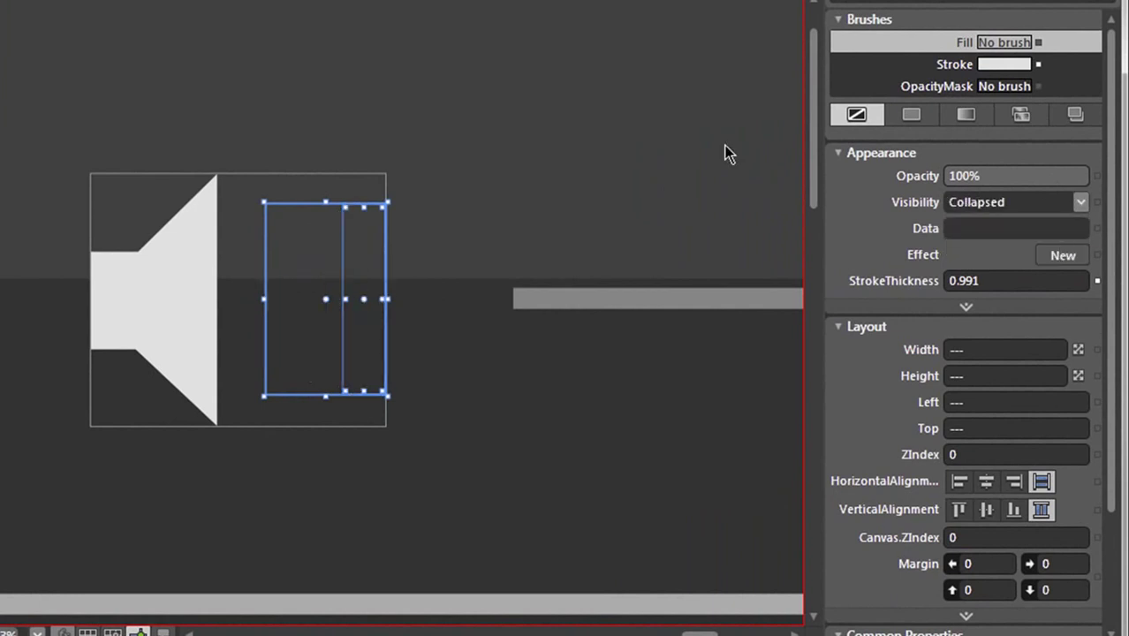
Lower the speaker shape's opacity to 60% in the Checked state.
left_click(176, 301)
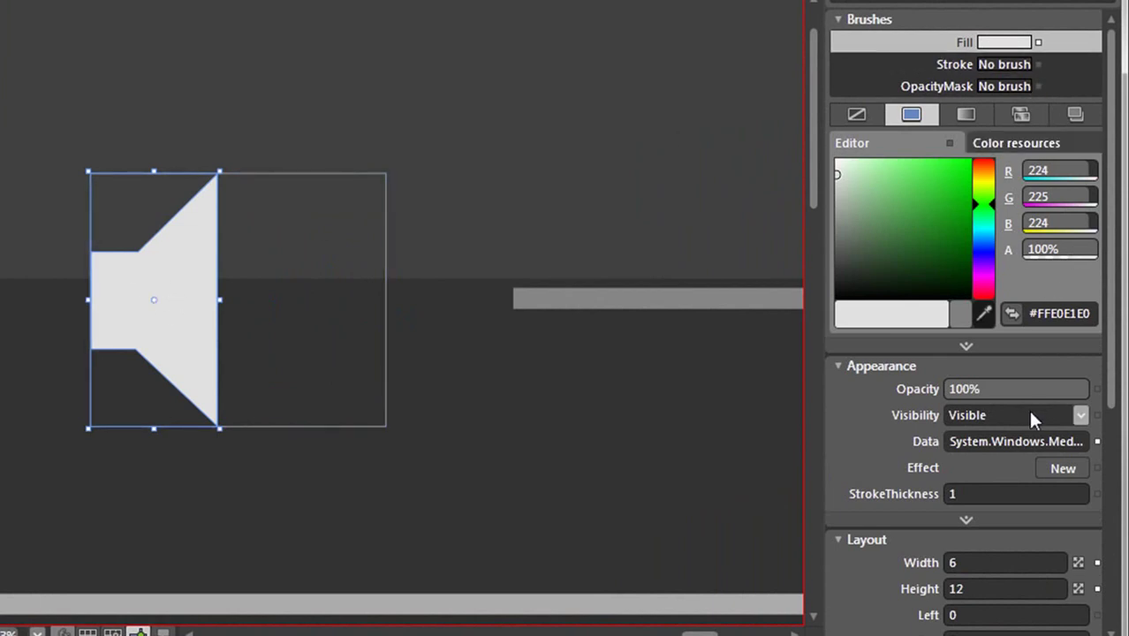
left_click_drag(1055, 388, 1020, 389)
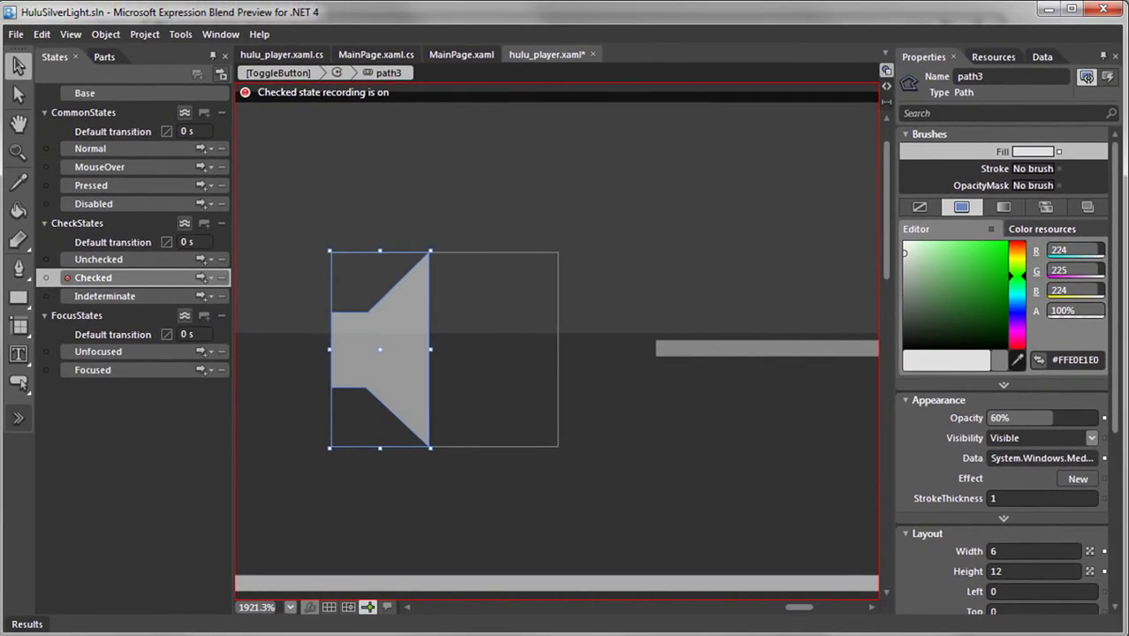
left_click(136, 259)
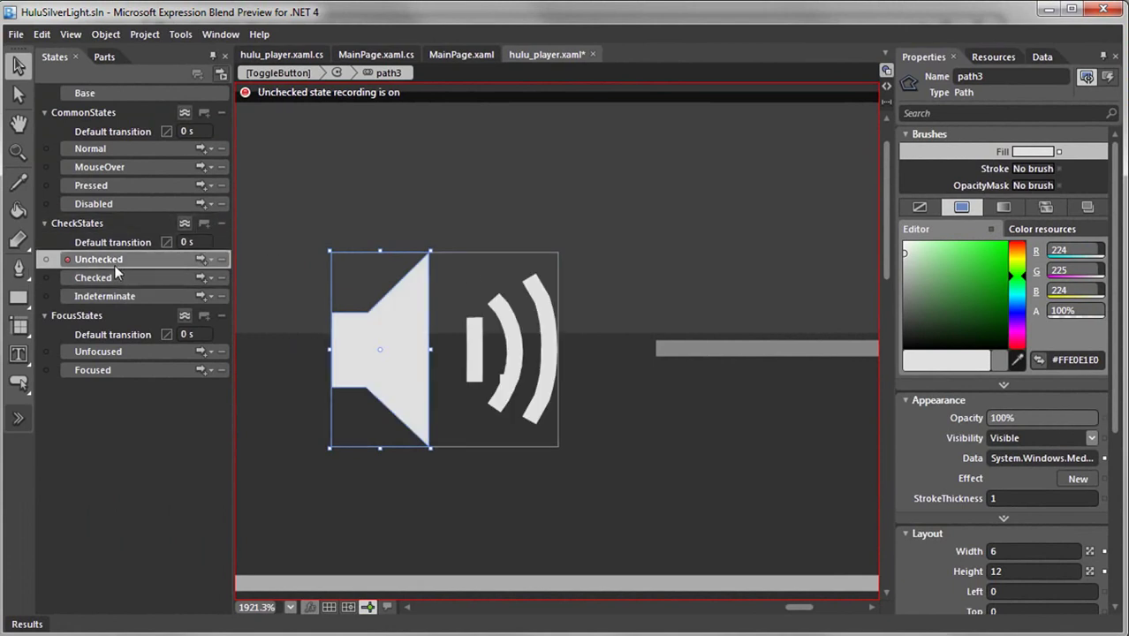
Give the speaker Canvas a solid color background with 0% alpha in the Unchecked state.
left_click(505, 455)
left_click(472, 432)
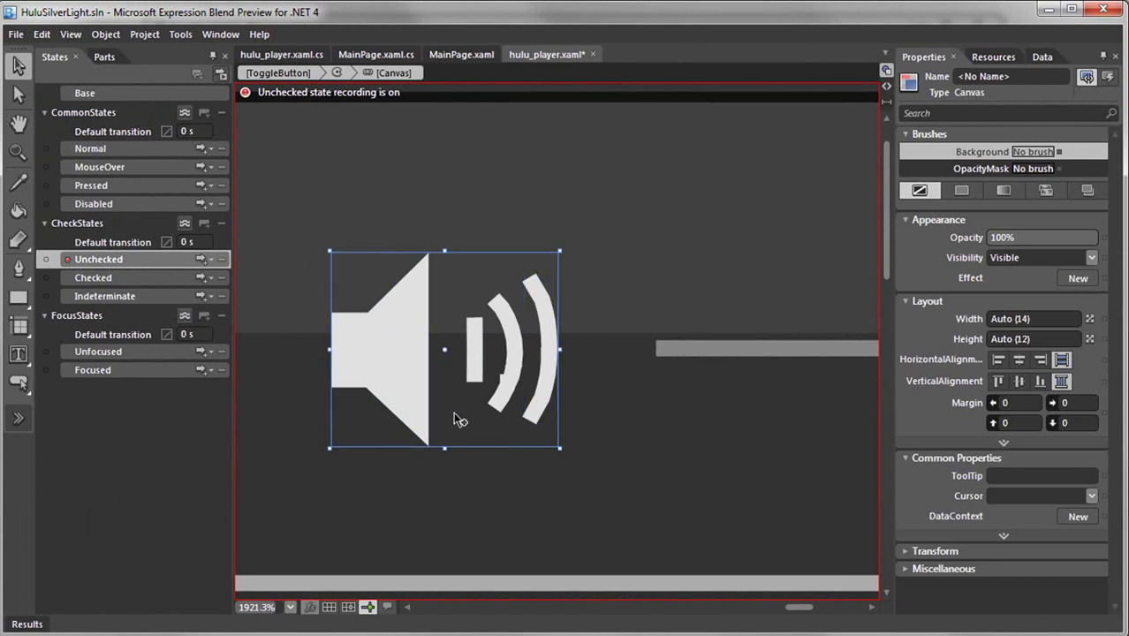
left_click(960, 191)
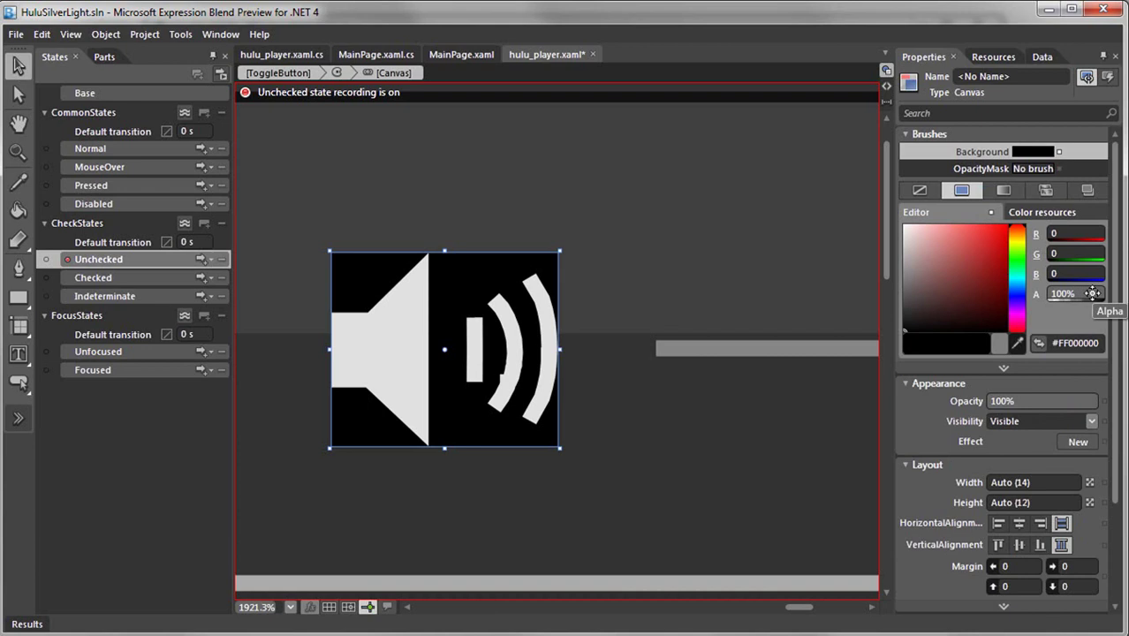
left_click_drag(1089, 293, 1046, 293)
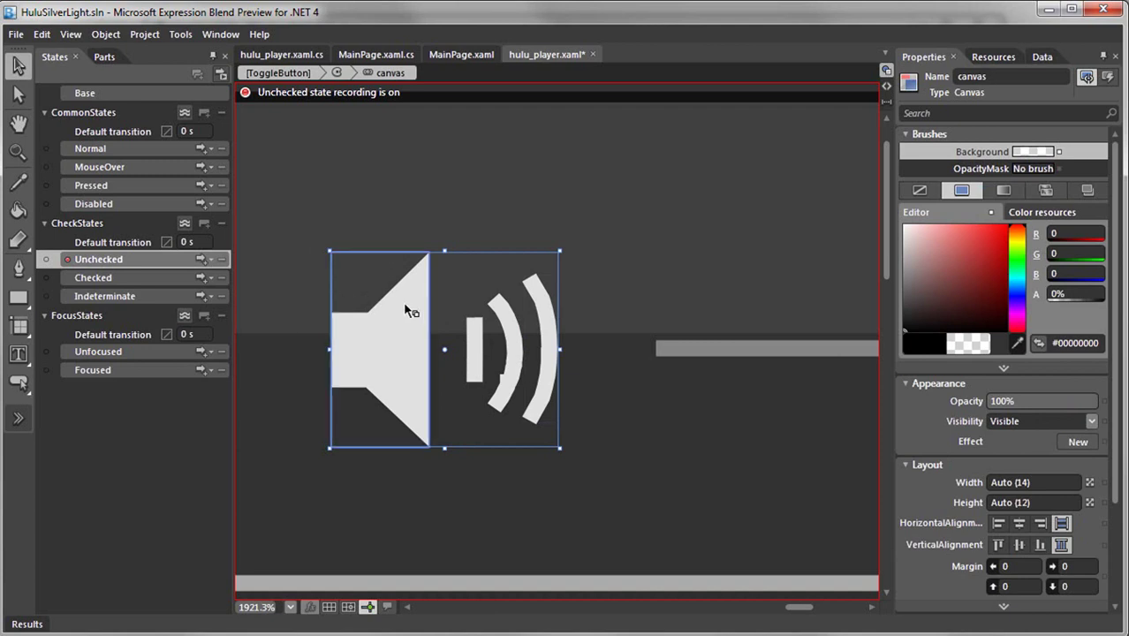
Set the Canvas background alpha to 0% in the Checked state as well.
left_click(100, 279)
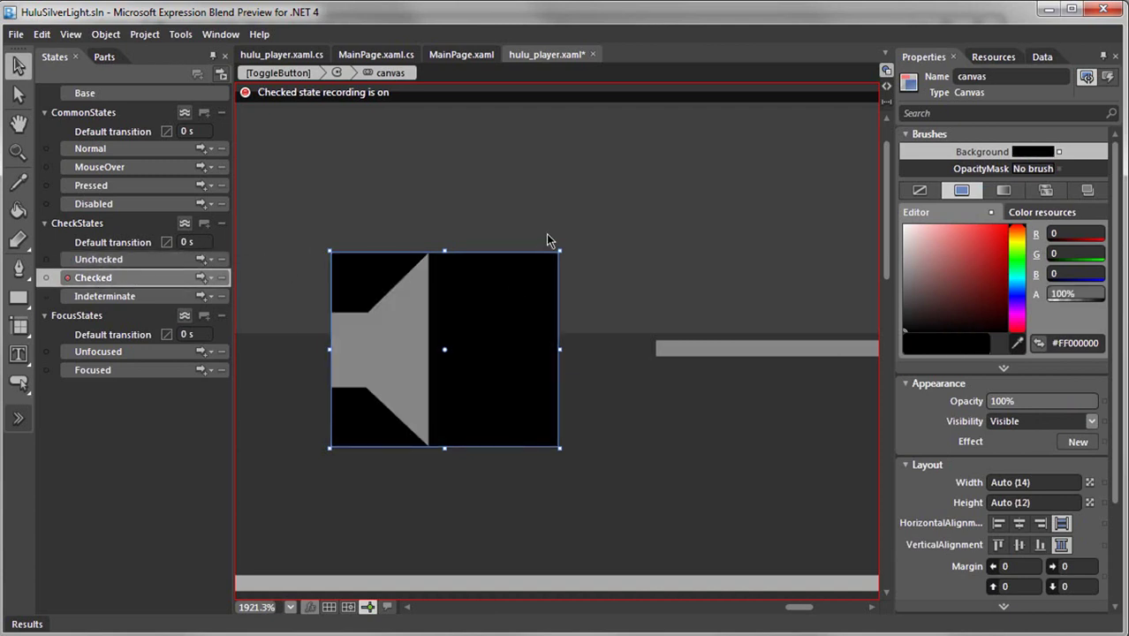
left_click(1074, 293)
type("35")
key("Return")
type("0")
key("Return")
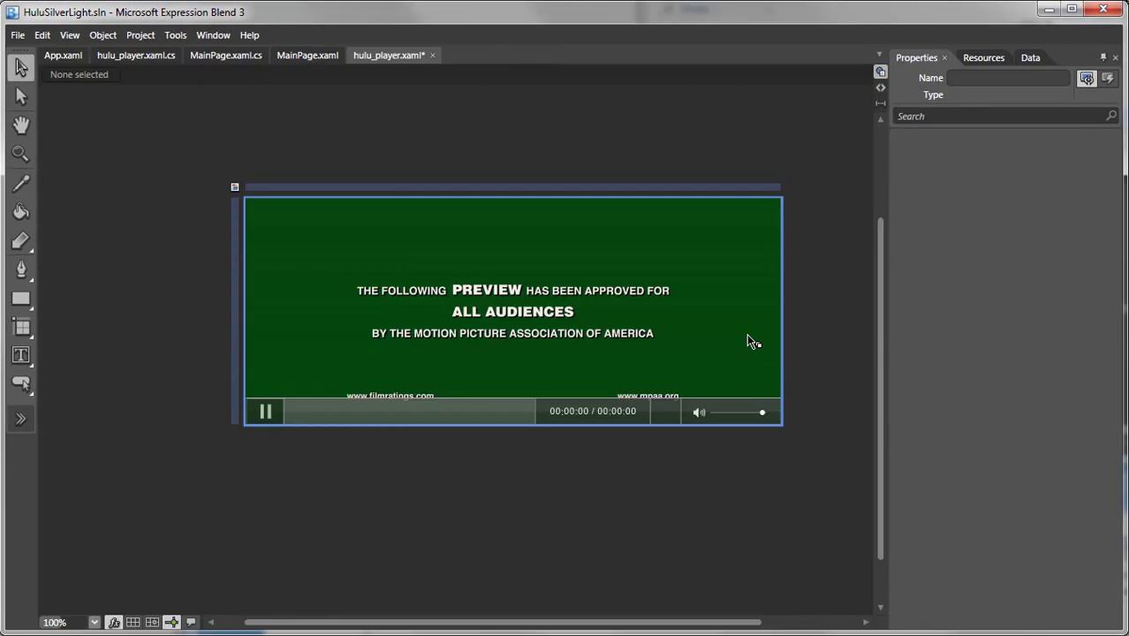
Data-bind mp's IsMuted to the IsChecked property of the volumeControl element.
left_click(742, 330)
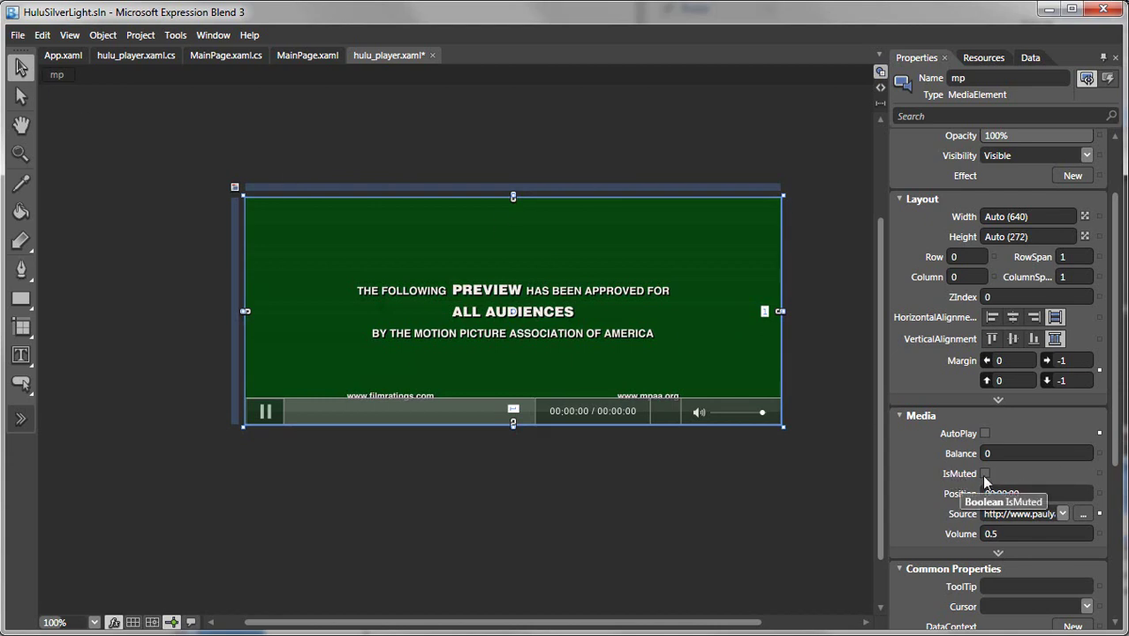
left_click(1099, 474)
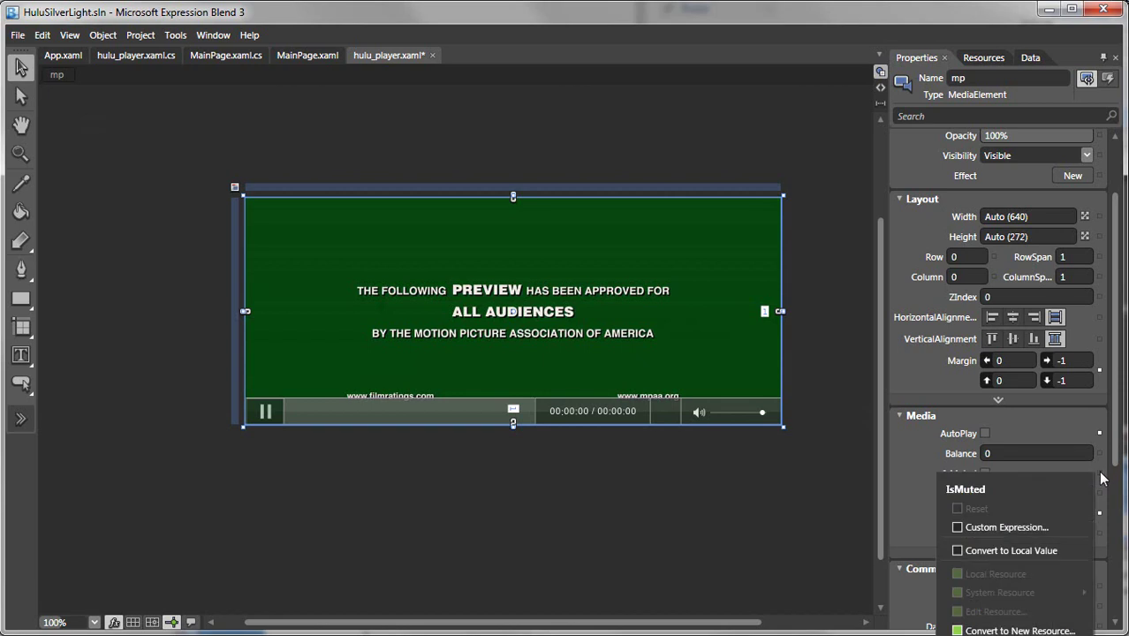
left_click(1007, 634)
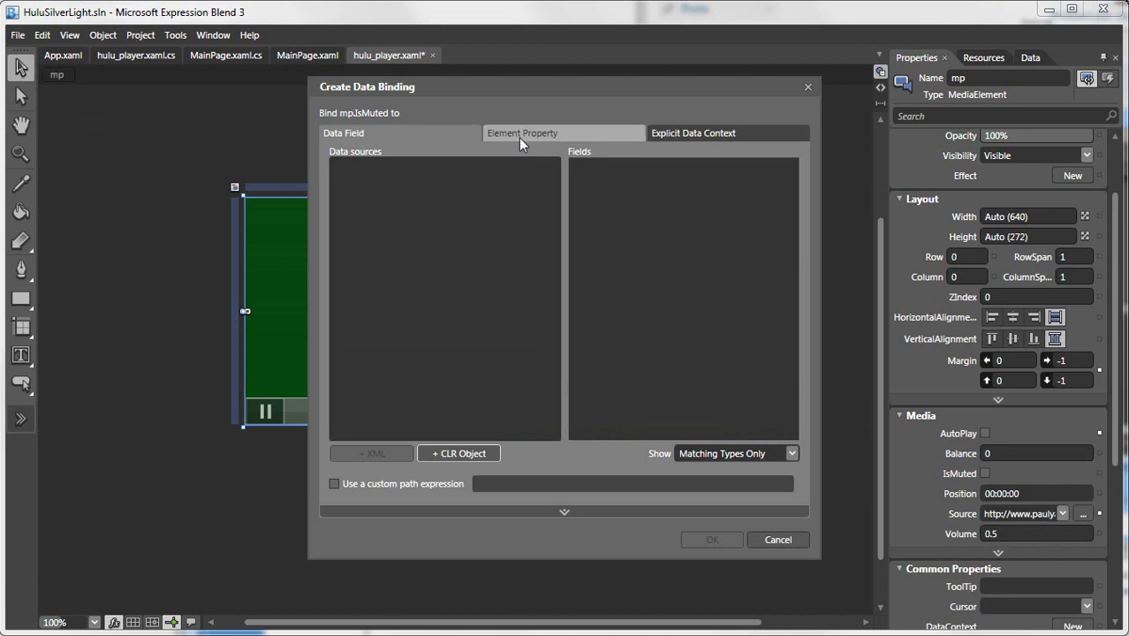
left_click(522, 142)
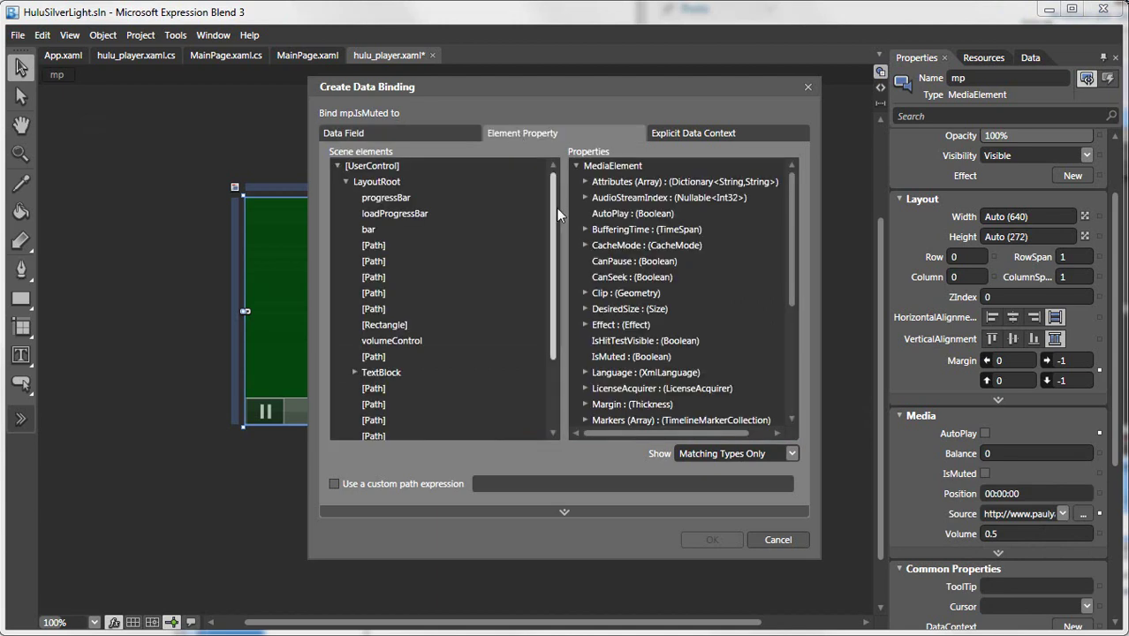
left_click_drag(552, 212, 550, 276)
left_click(395, 252)
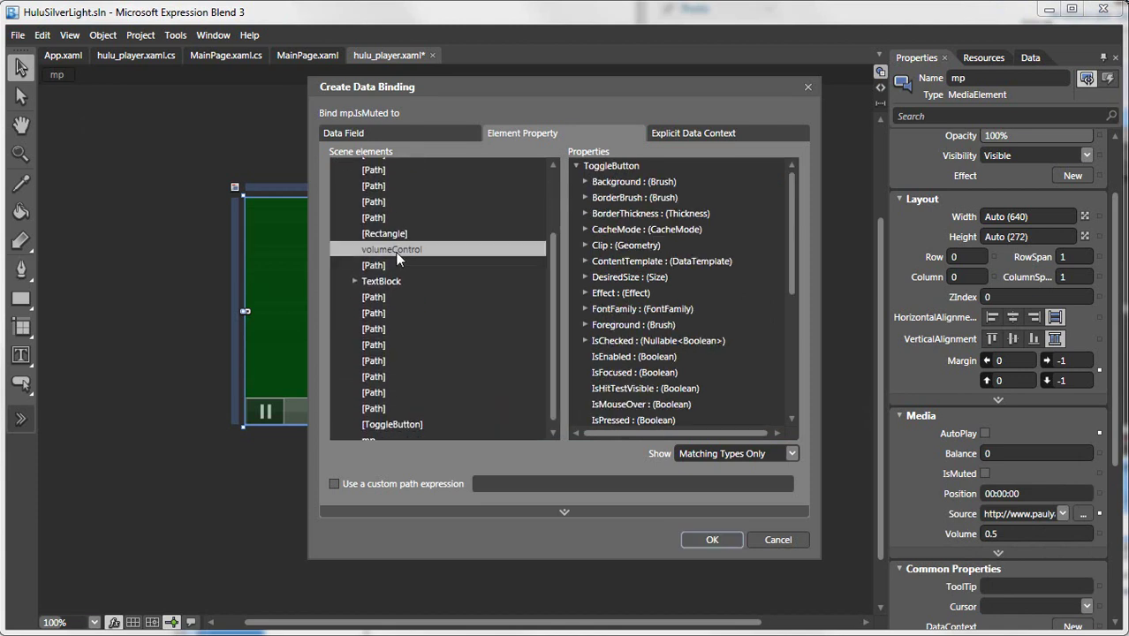
left_click(622, 342)
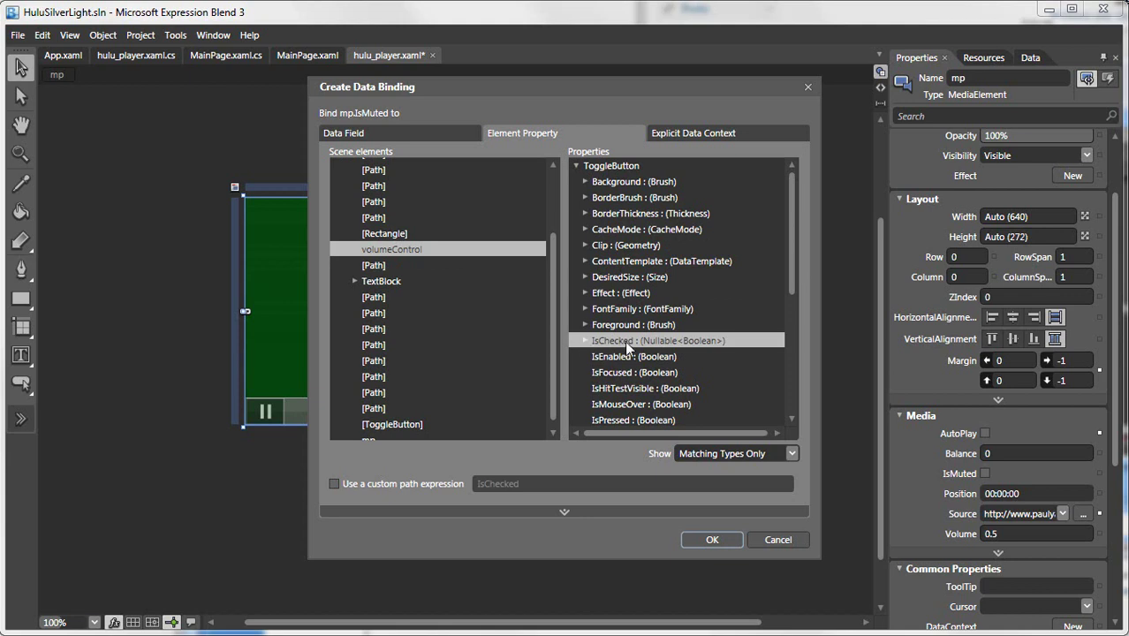
left_click(720, 536)
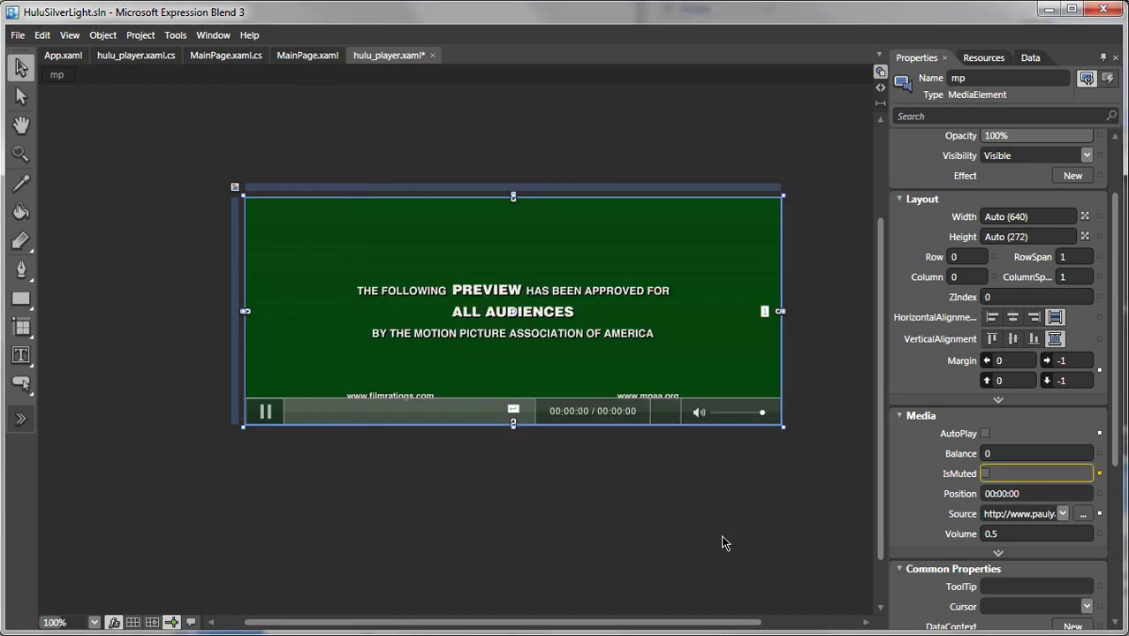
Save, build and launch the app with Project > Run Project.
left_click(137, 35)
left_click(191, 275)
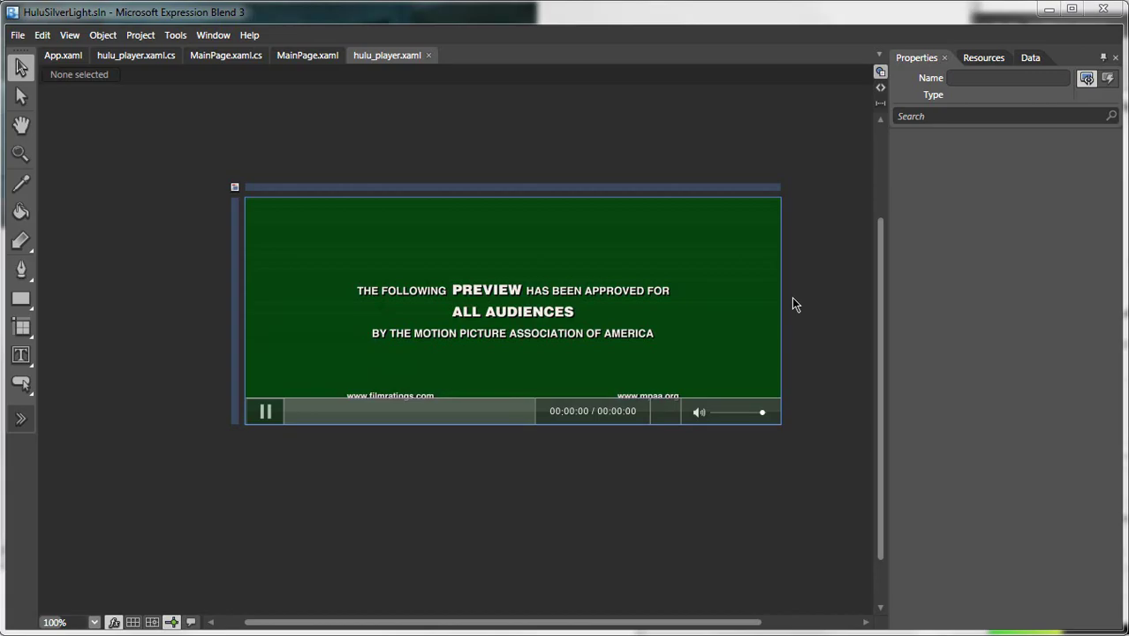
left_click(658, 293)
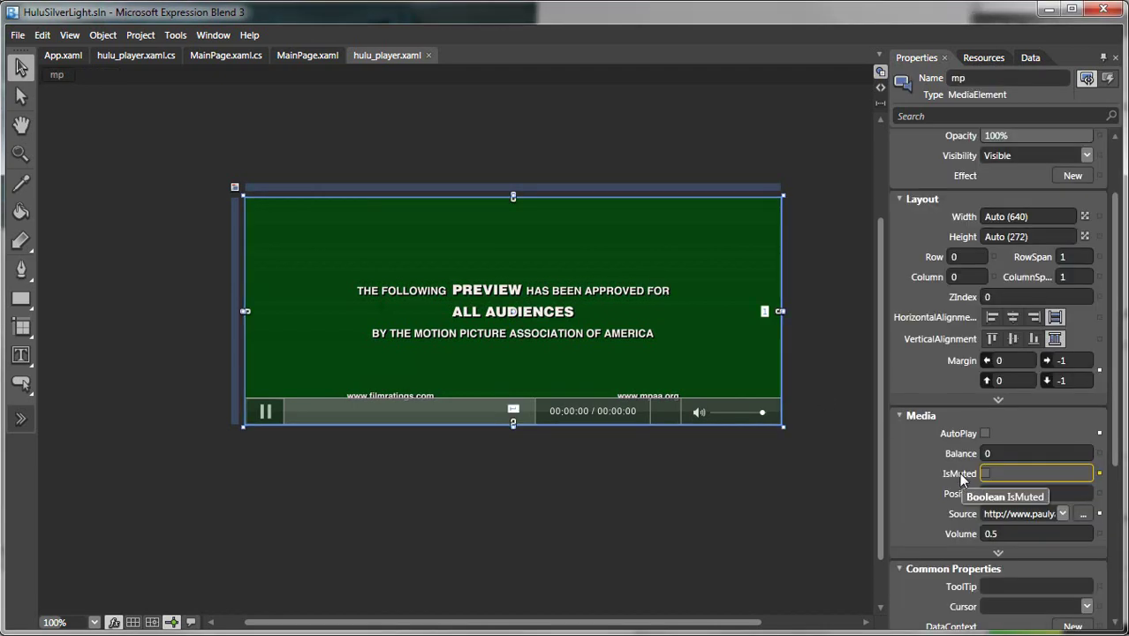
left_click(698, 412)
left_click(698, 411)
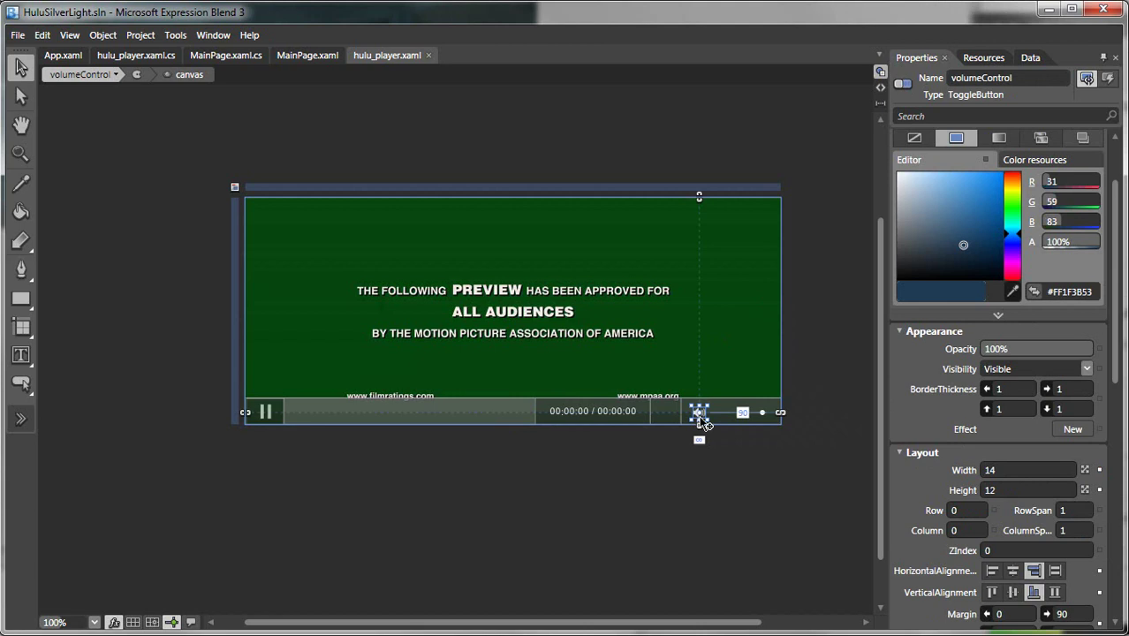
left_click(802, 303)
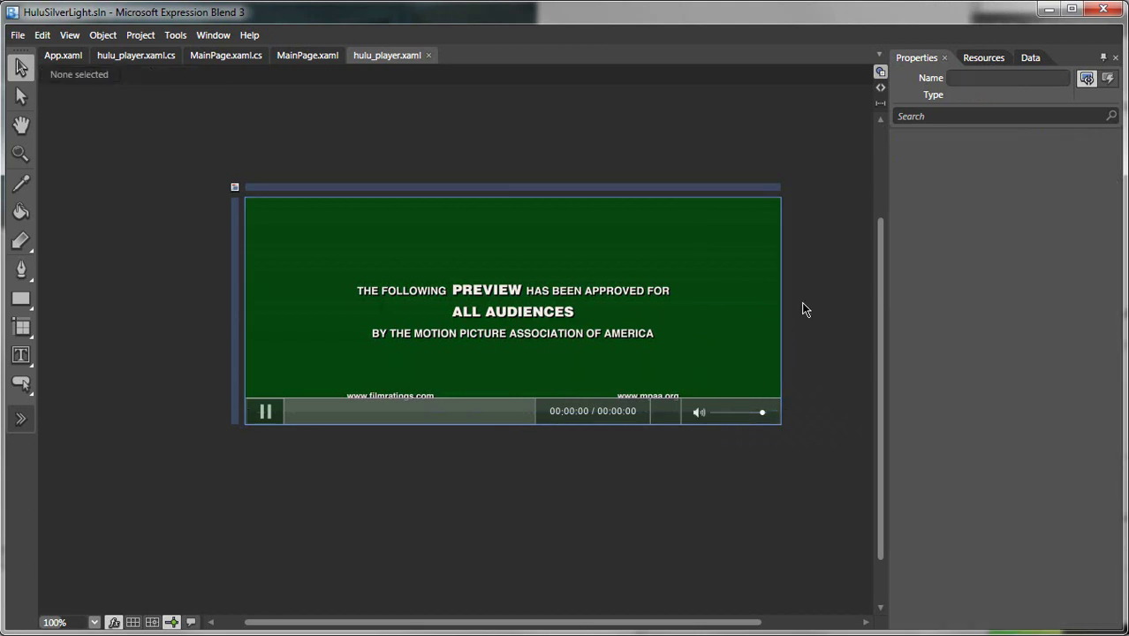